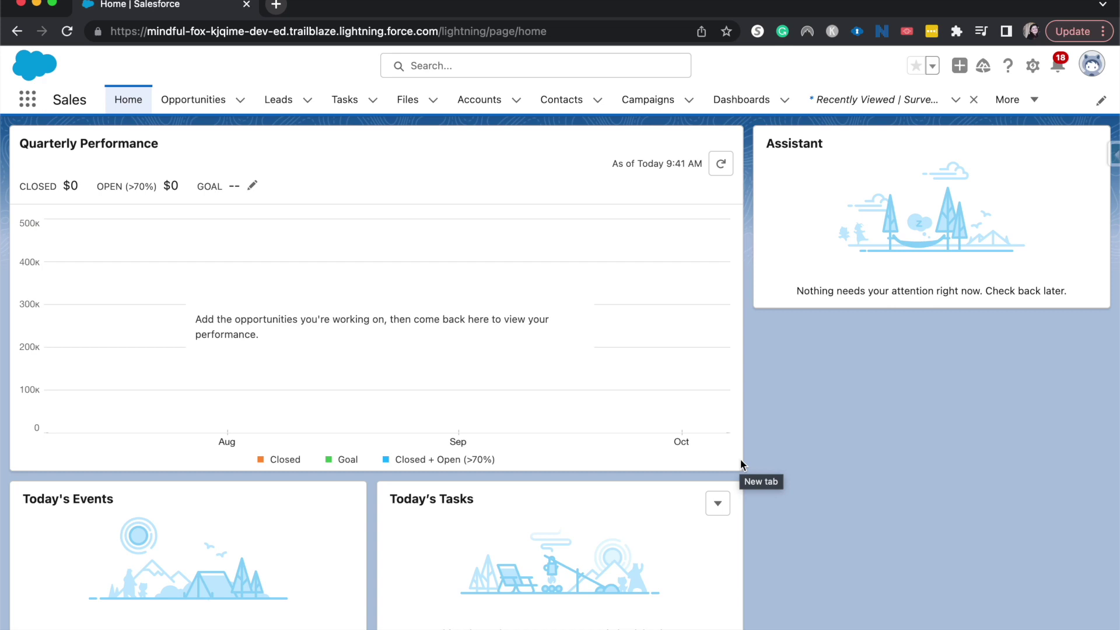
Find Surveys in the App Launcher with 'sur' and open the Surveys list
{"action": "left_click", "coordinate": [23, 110]}
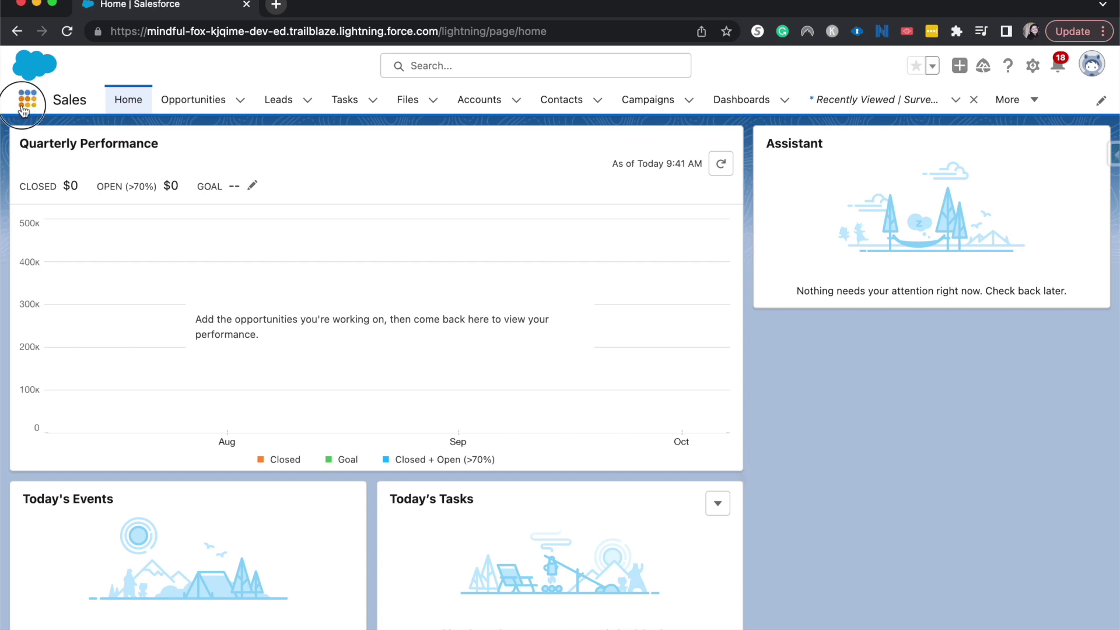
{"action": "type", "text": "su"}
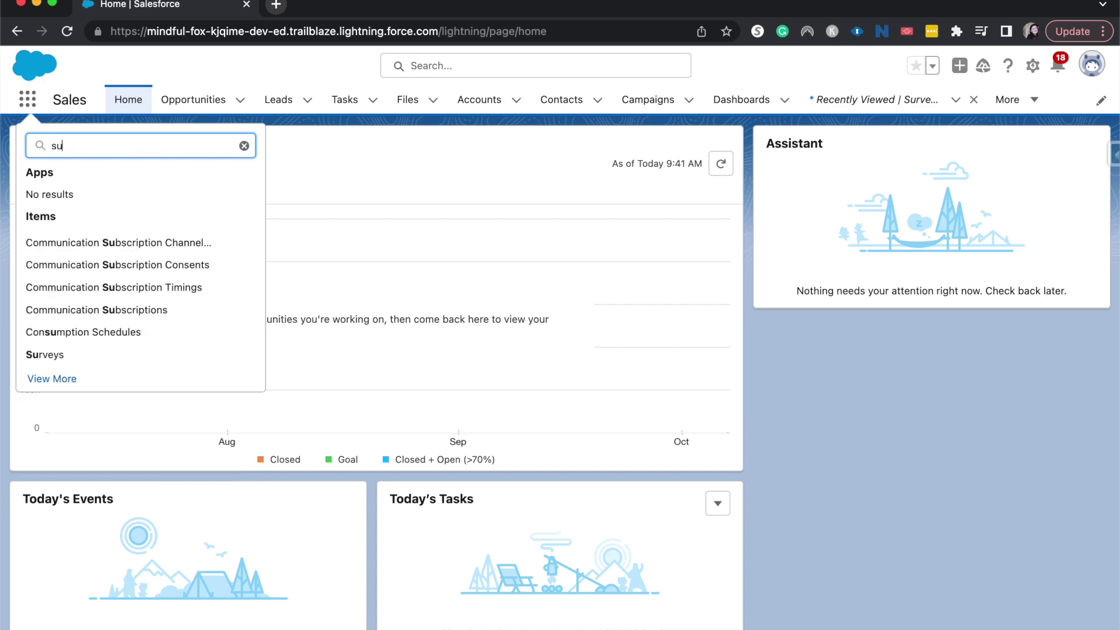
{"action": "type", "text": "r"}
{"action": "left_click", "coordinate": [33, 244]}
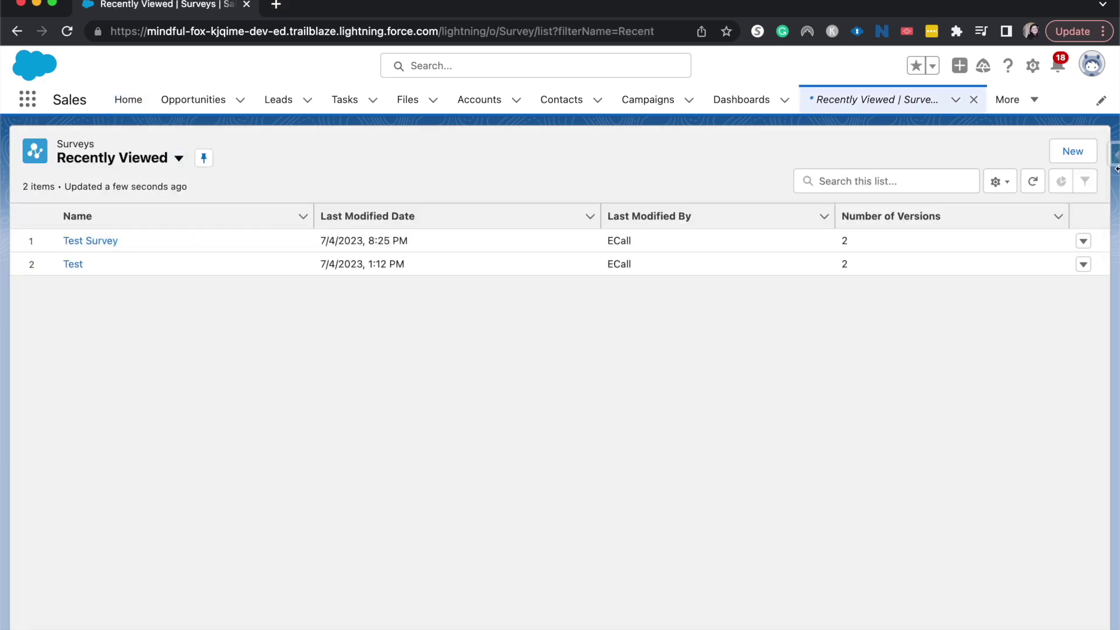
Create a new survey named 'Customer Satisfaction Survey' and start building it
{"action": "left_click", "coordinate": [1074, 151]}
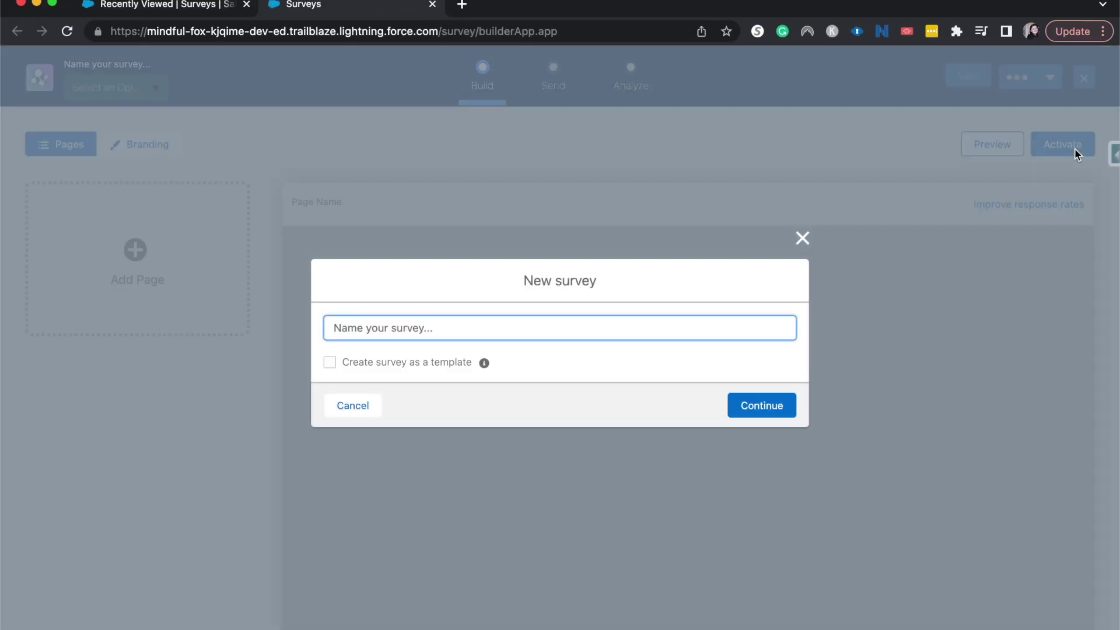
{"action": "type", "text": "Customer Satisfaction Survey"}
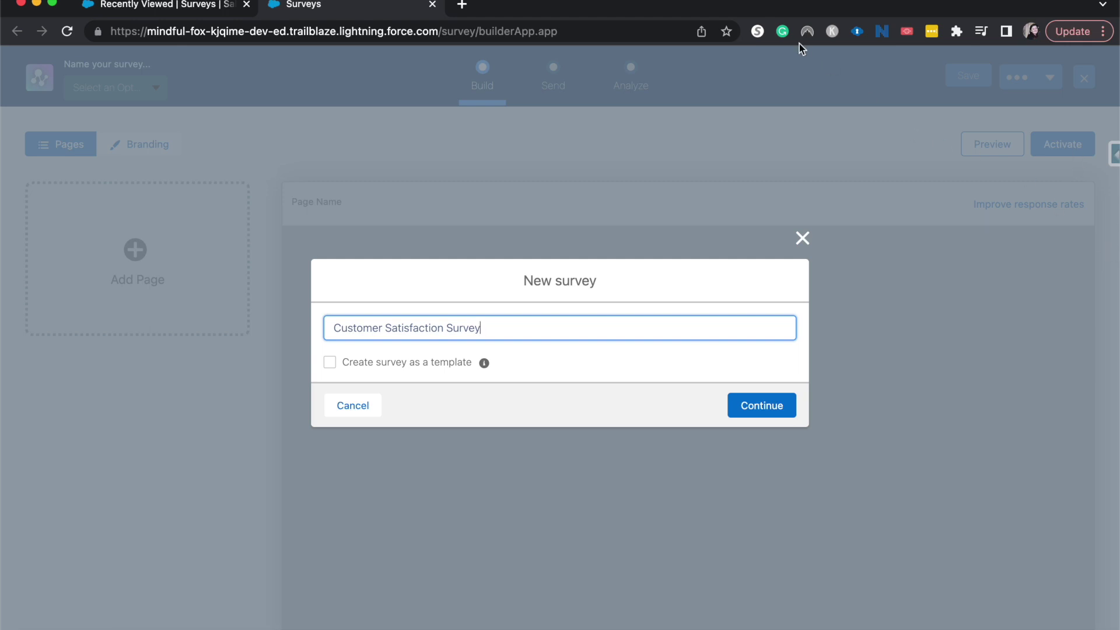
{"action": "left_click", "coordinate": [747, 397]}
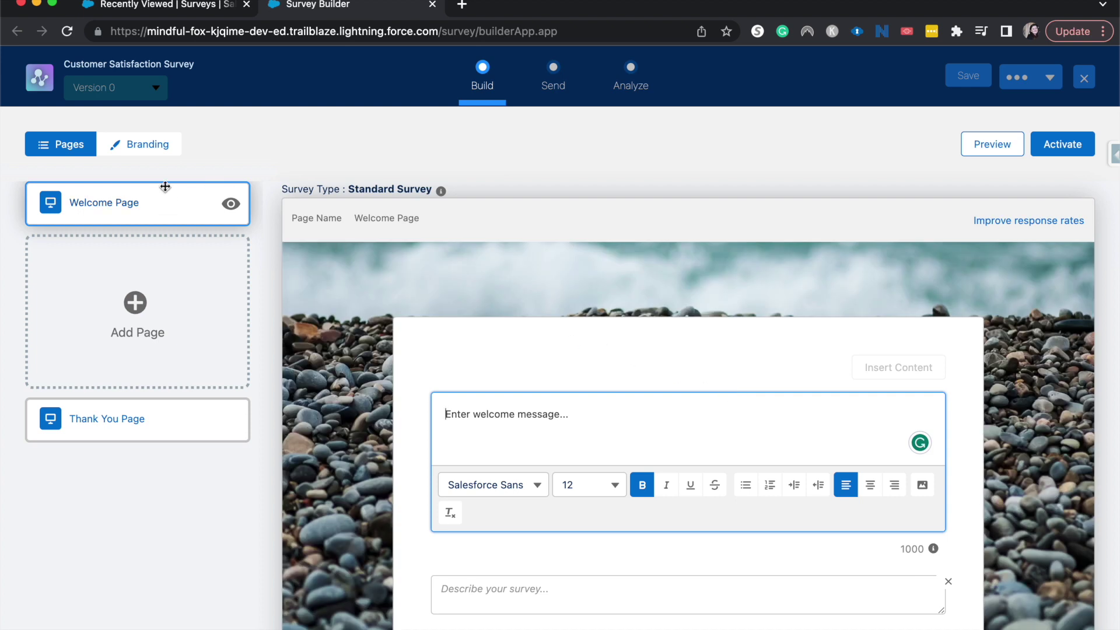
Write the bold welcome message thanking customers and asking them to take the 5-10 minute survey
{"action": "scroll", "coordinate": [629, 422], "scroll_direction": "down", "scroll_amount": 2}
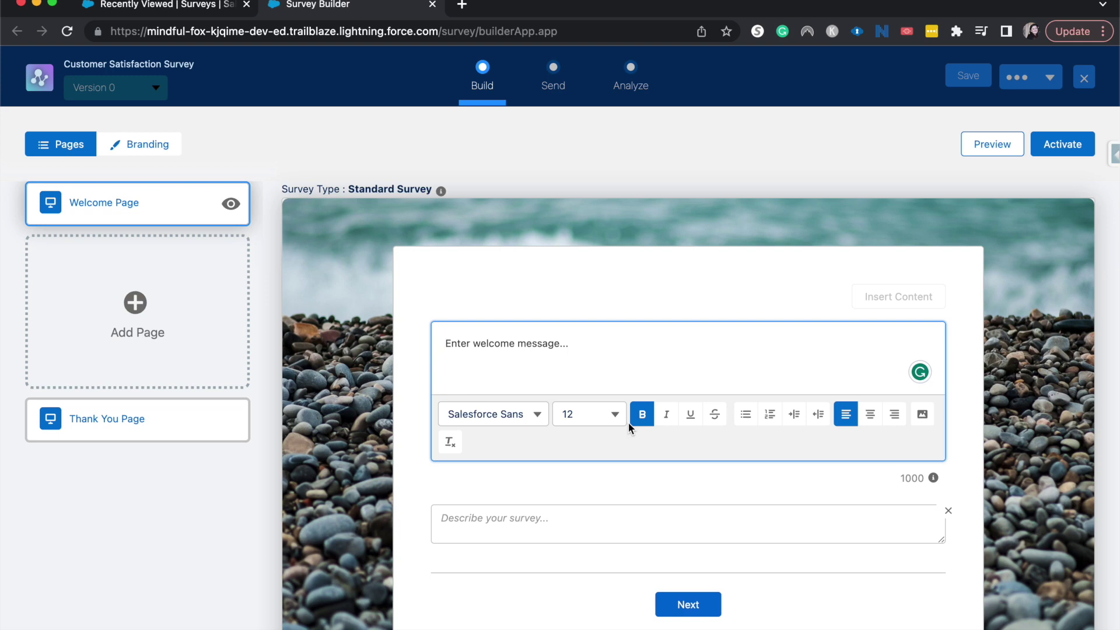
{"action": "type", "text": "Tha"}
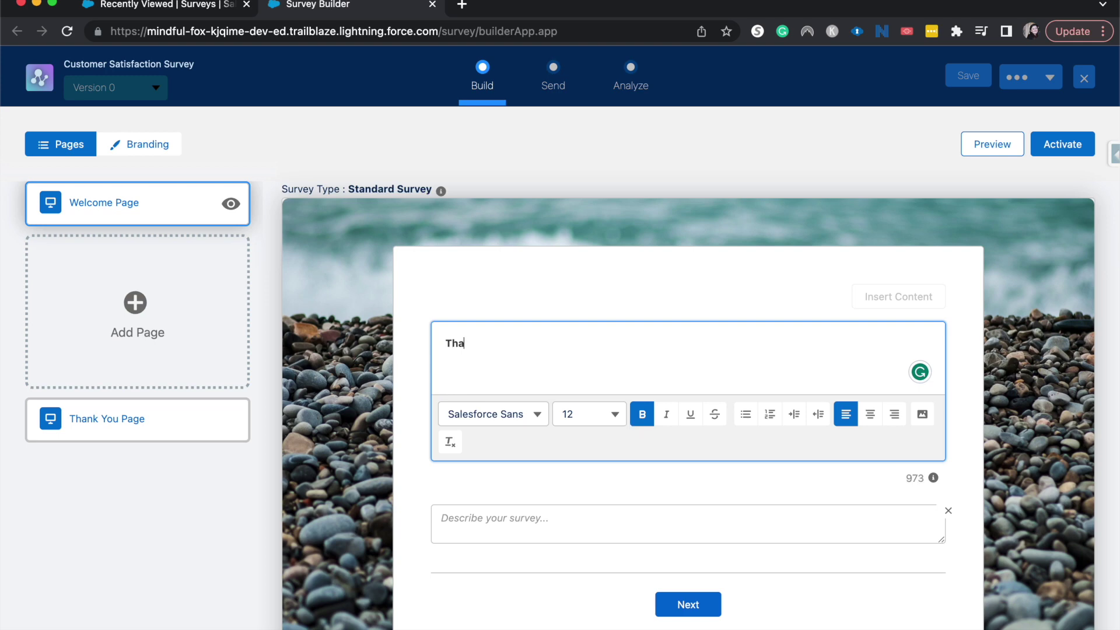
{"action": "type", "text": "nk you for being intere"}
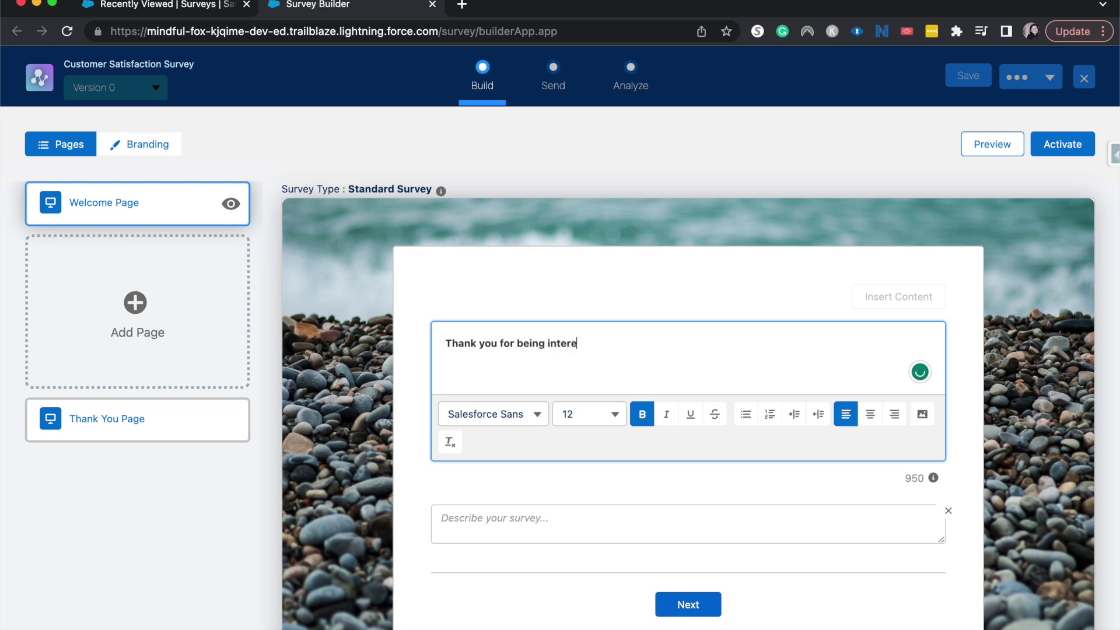
{"action": "type", "text": "sted in our product. Please Tk"}
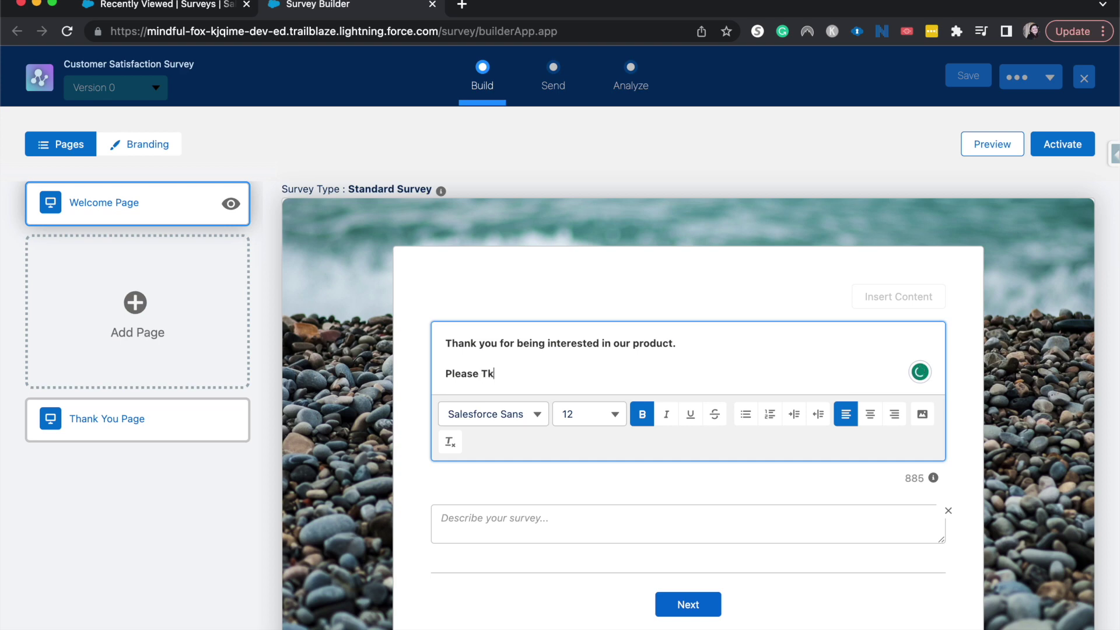
{"action": "key", "text": "BackSpace"}
{"action": "type", "text": "ake this 5-10 minute survey to help us do b"}
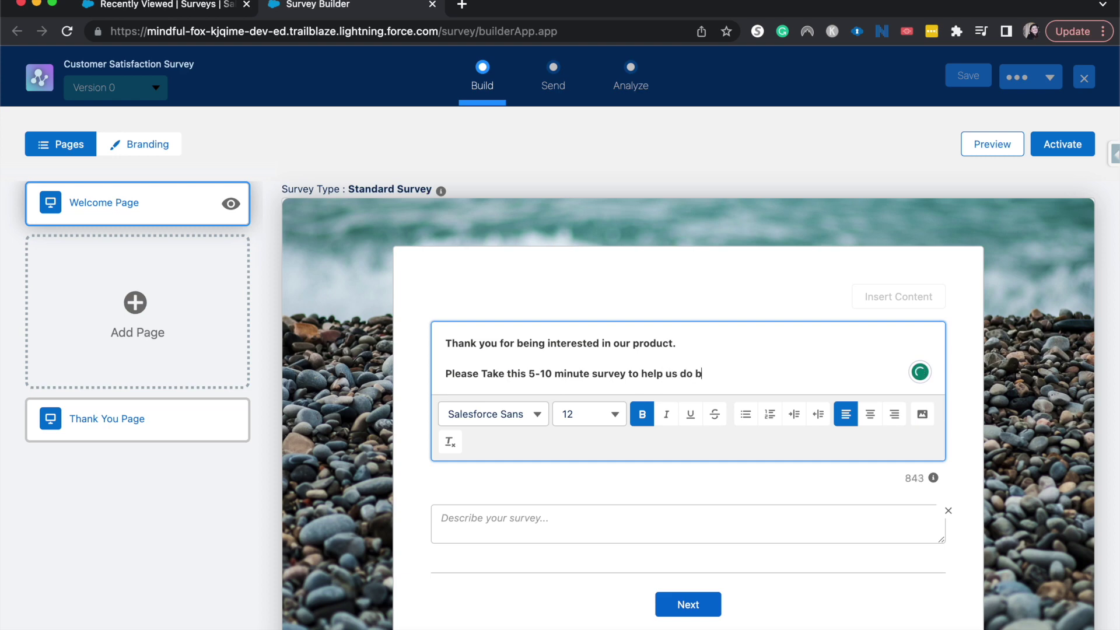
{"action": "type", "text": "etter!"}
{"action": "left_click", "coordinate": [519, 430]}
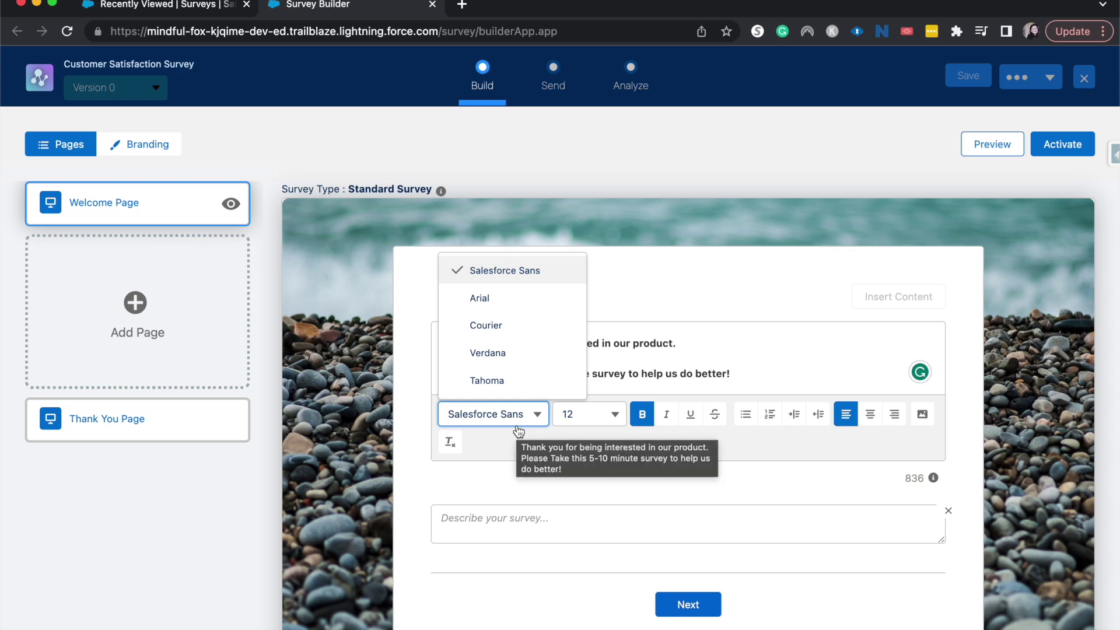
Set both lines of the welcome message to Times New Roman
{"action": "left_click", "coordinate": [443, 342]}
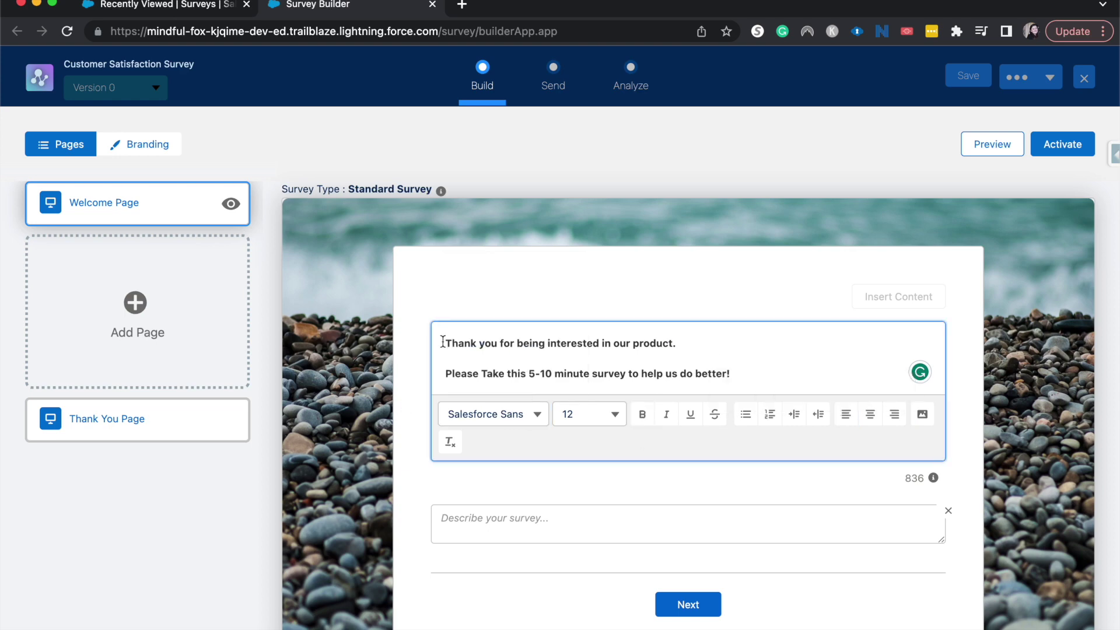
{"action": "left_click_drag", "start_coordinate": [443, 342], "coordinate": [765, 373]}
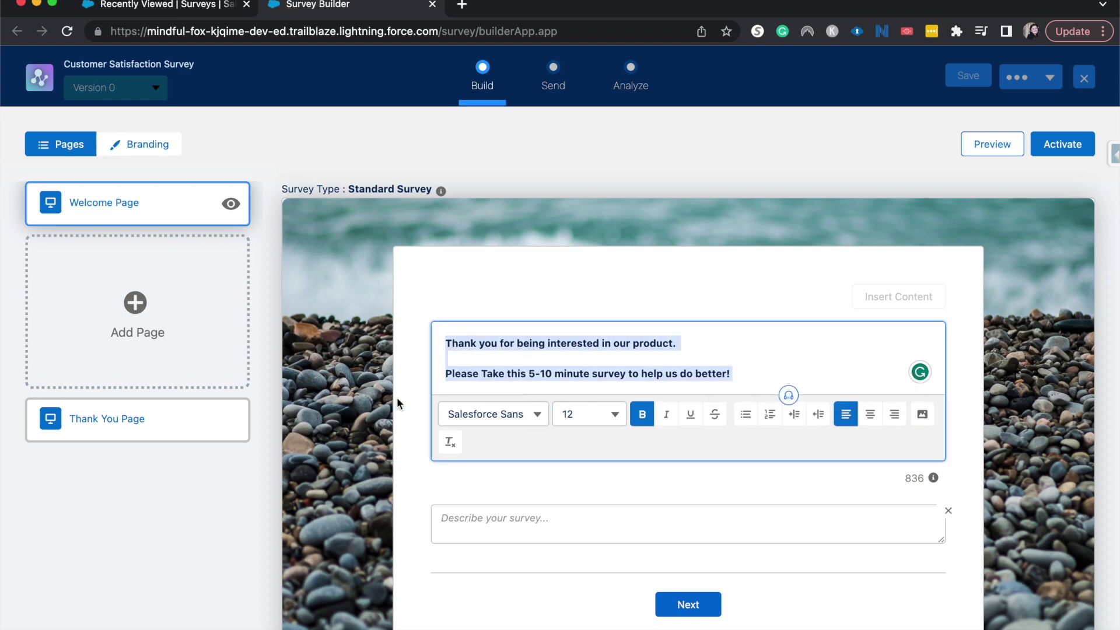
{"action": "left_click", "coordinate": [479, 413]}
{"action": "scroll", "coordinate": [496, 397], "scroll_direction": "down", "scroll_amount": 2}
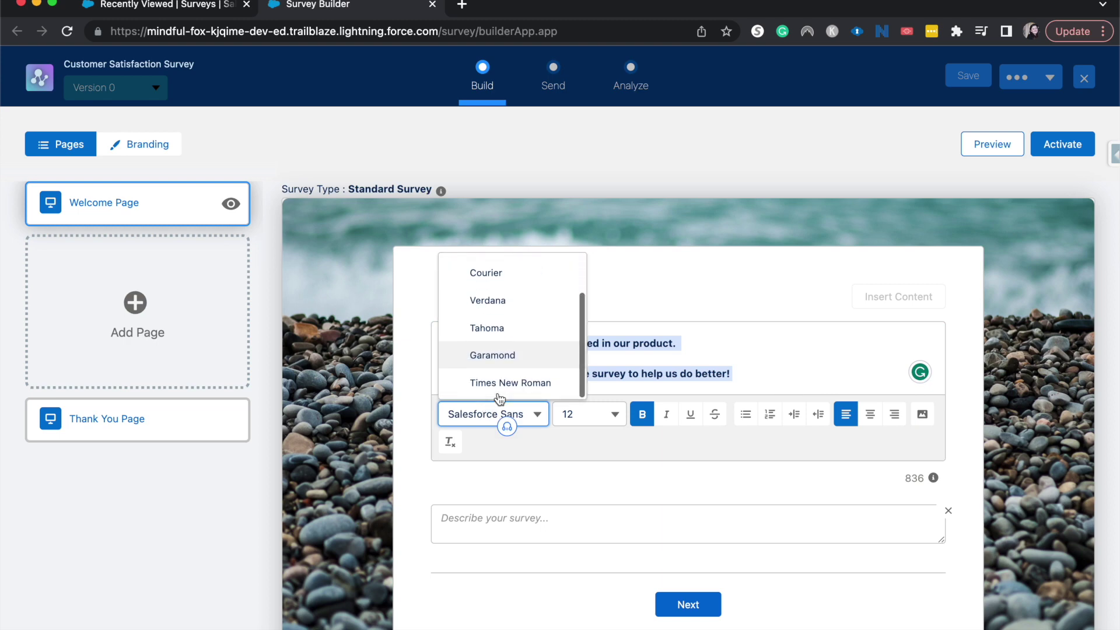
{"action": "left_click", "coordinate": [494, 403]}
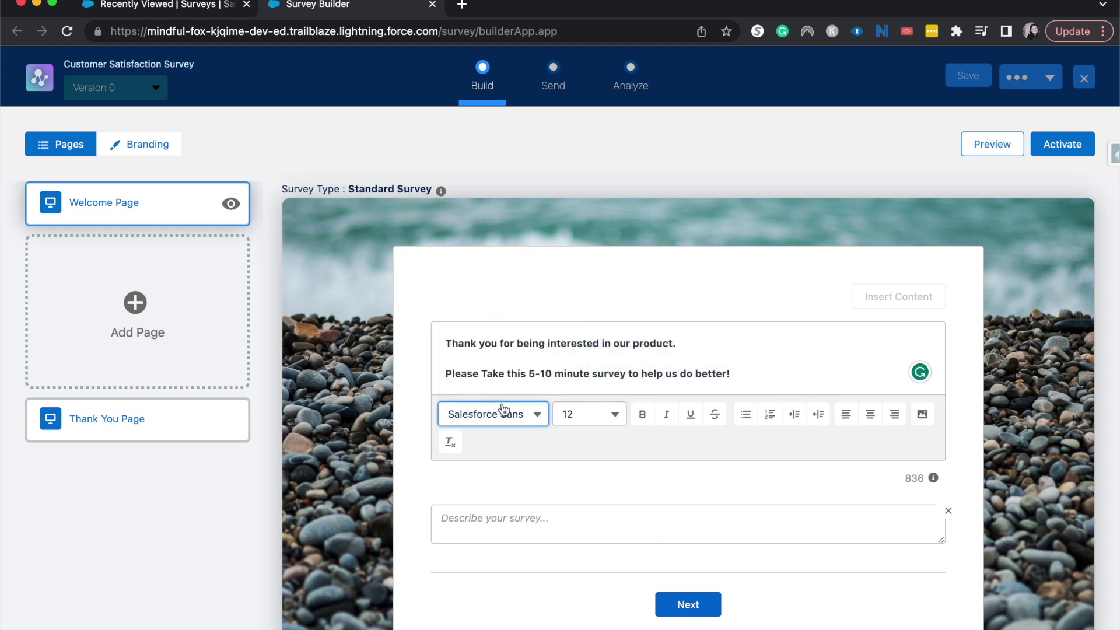
{"action": "left_click", "coordinate": [525, 417]}
{"action": "scroll", "coordinate": [510, 385], "scroll_direction": "down", "scroll_amount": 2}
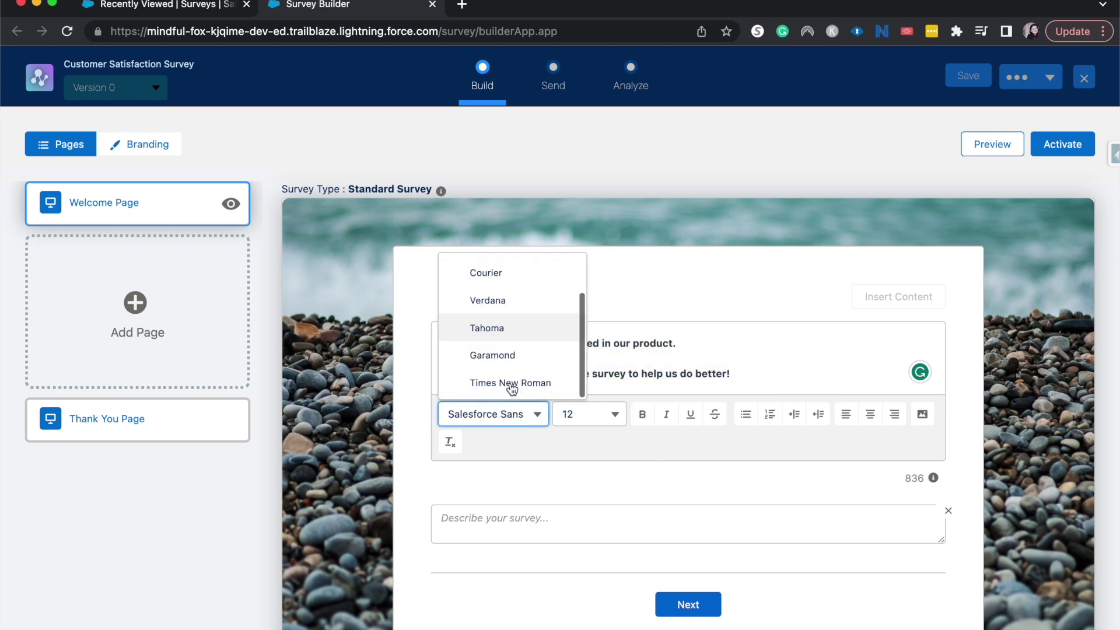
{"action": "left_click", "coordinate": [510, 383]}
Give the blank line of the welcome message font size 22
{"action": "left_click", "coordinate": [659, 356]}
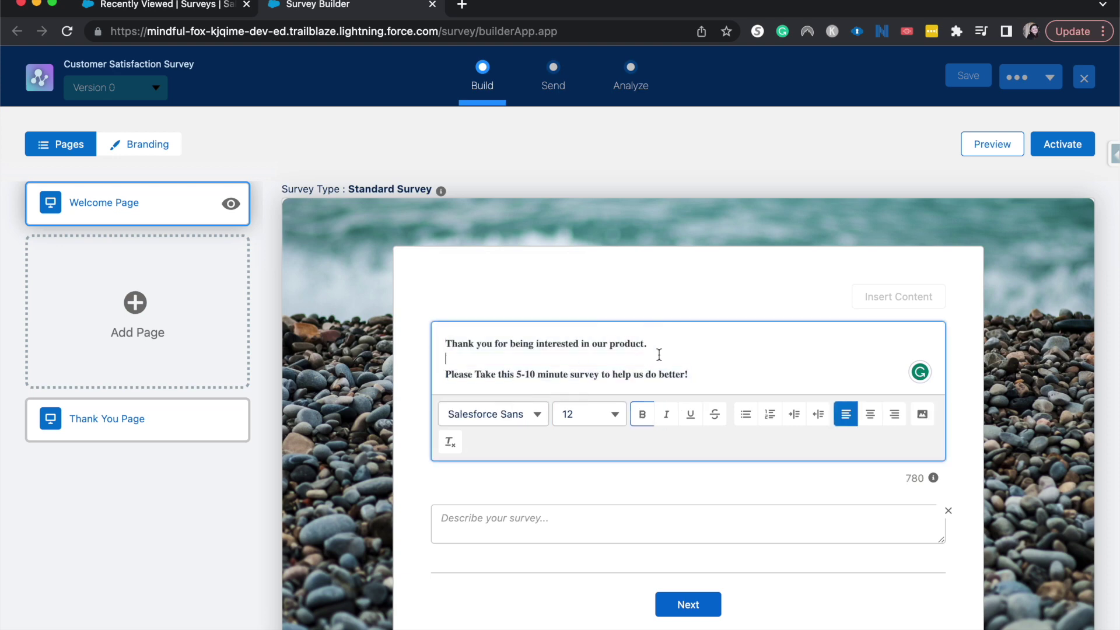
{"action": "left_click", "coordinate": [615, 418]}
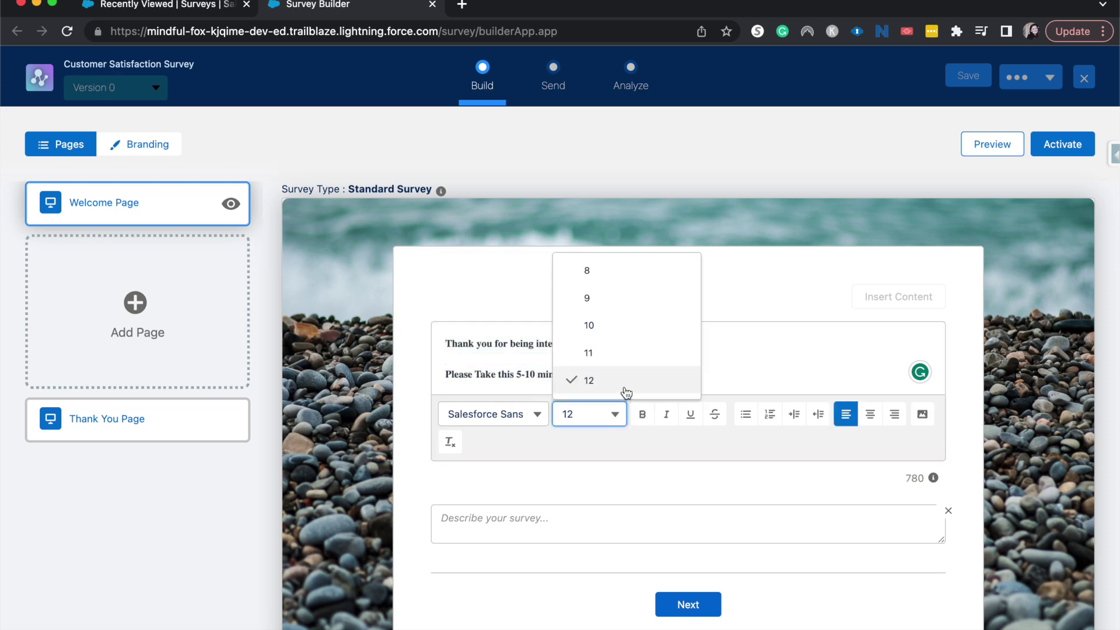
{"action": "scroll", "coordinate": [625, 389], "scroll_direction": "down", "scroll_amount": 2}
{"action": "left_click", "coordinate": [625, 390]}
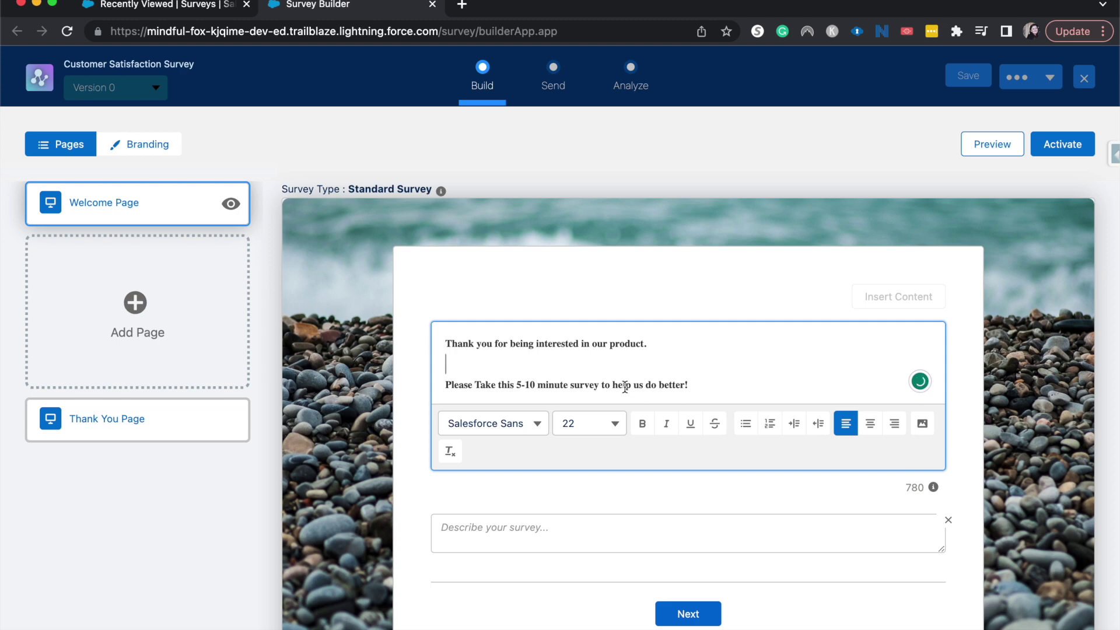
Try bullet, numbering, indent and centering on the blank line, then clear its numbered-list marker
{"action": "left_click", "coordinate": [751, 428]}
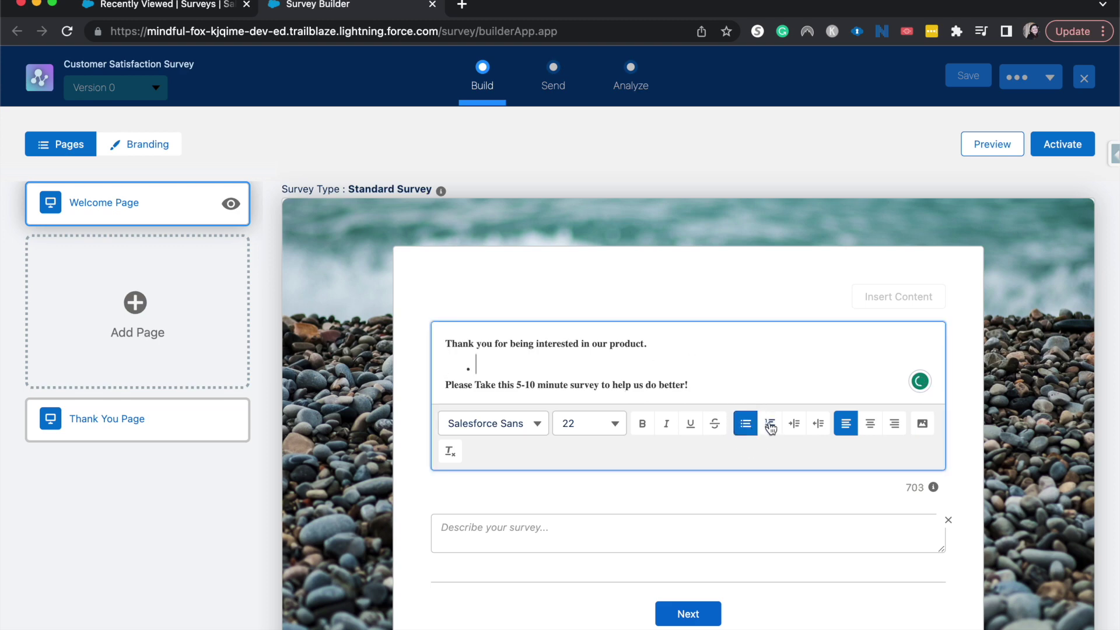
{"action": "left_click", "coordinate": [770, 425]}
{"action": "left_click", "coordinate": [793, 429]}
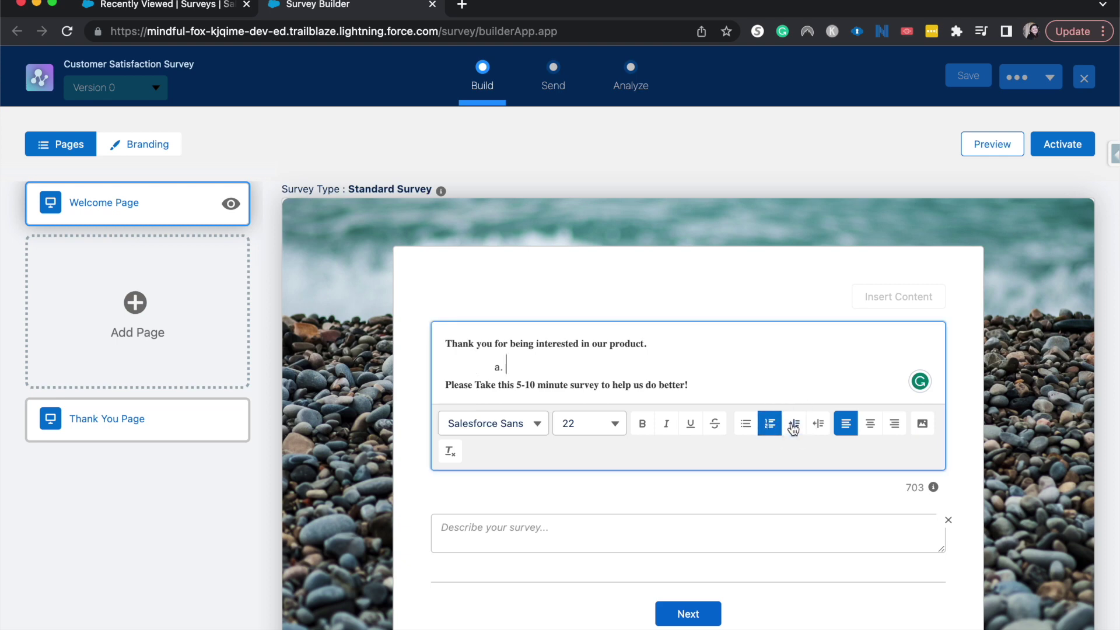
{"action": "left_click", "coordinate": [820, 424]}
{"action": "left_click", "coordinate": [872, 426]}
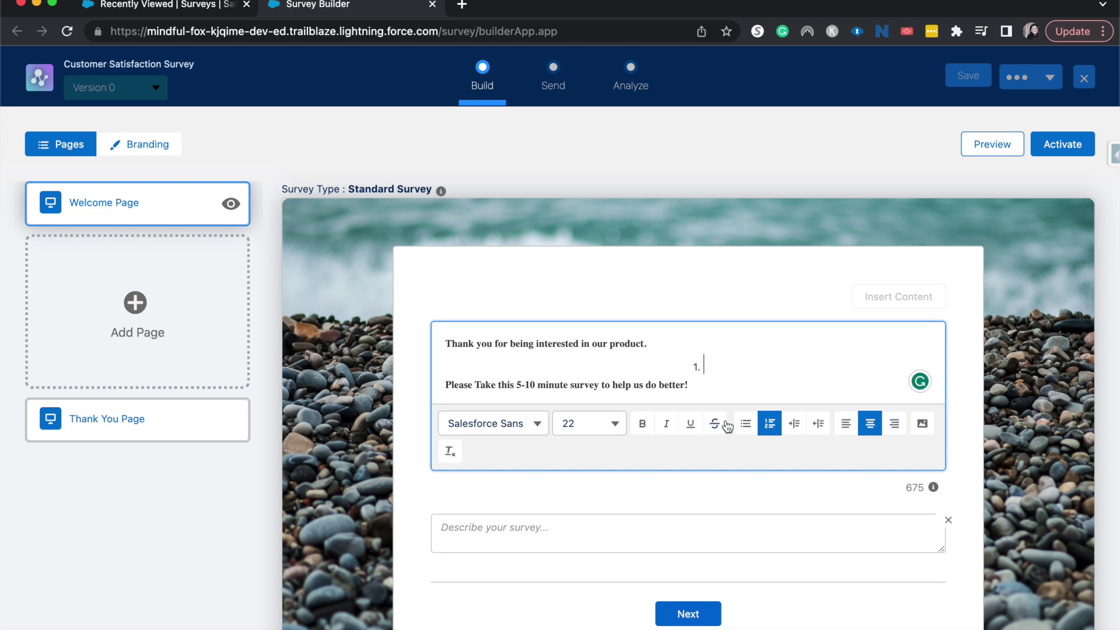
{"action": "left_click", "coordinate": [769, 423]}
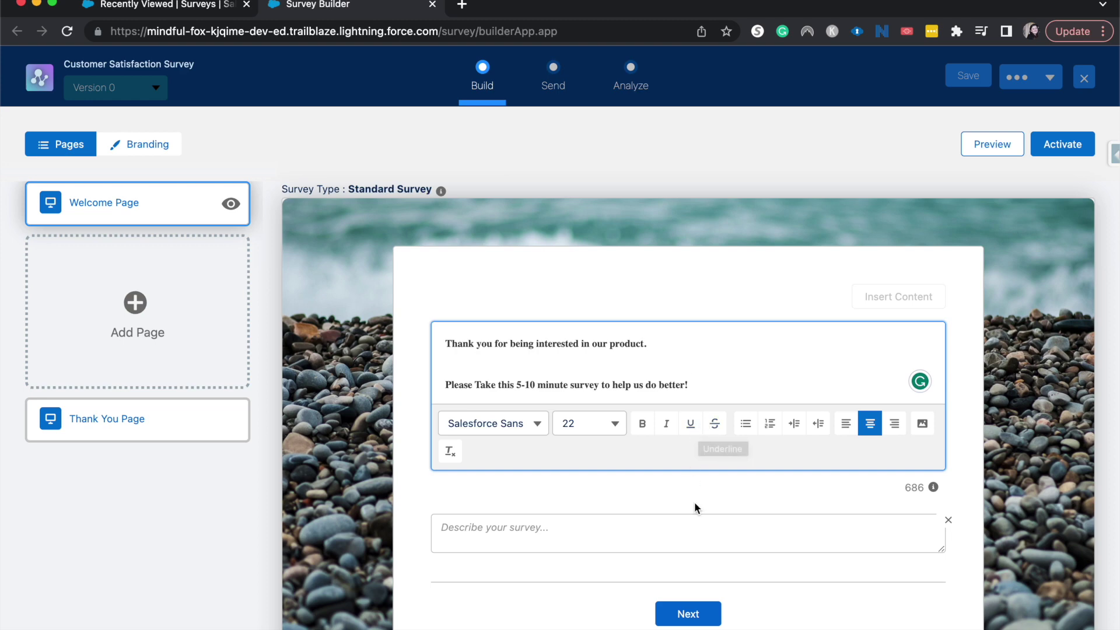
{"action": "left_click", "coordinate": [143, 145]}
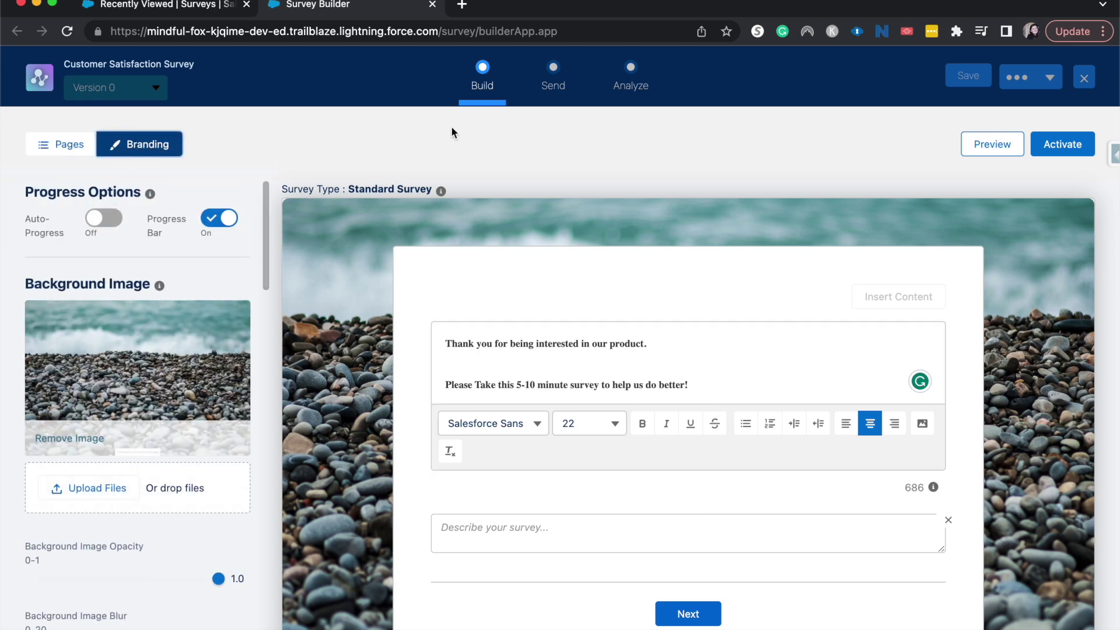
Remove the pebble background image from the survey's Branding settings
{"action": "scroll", "coordinate": [63, 330], "scroll_direction": "down", "scroll_amount": 2}
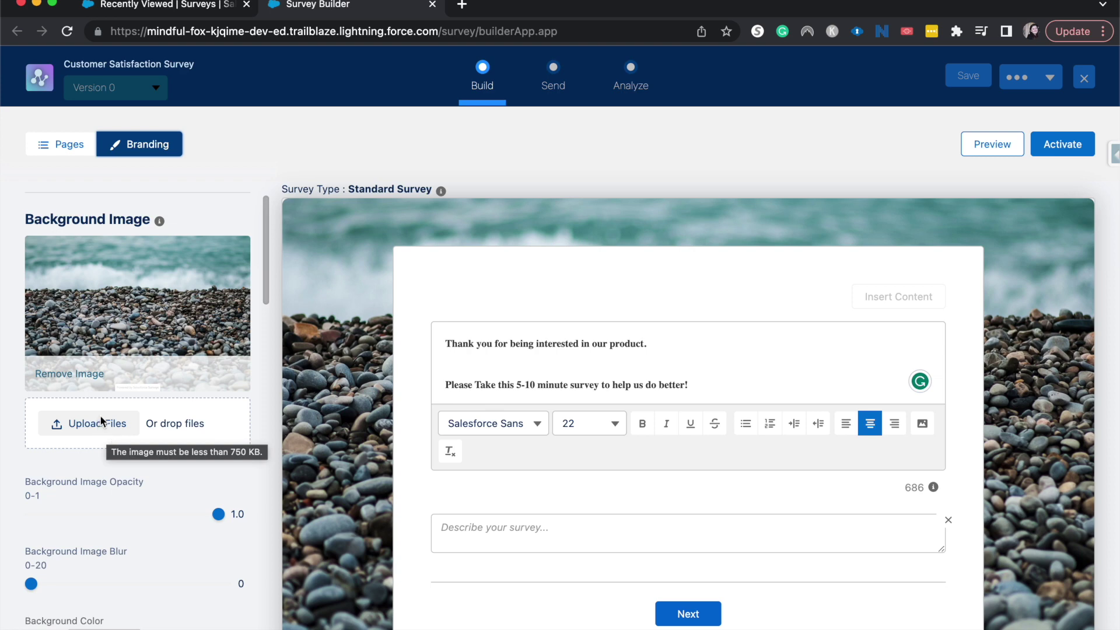
{"action": "left_click", "coordinate": [93, 377]}
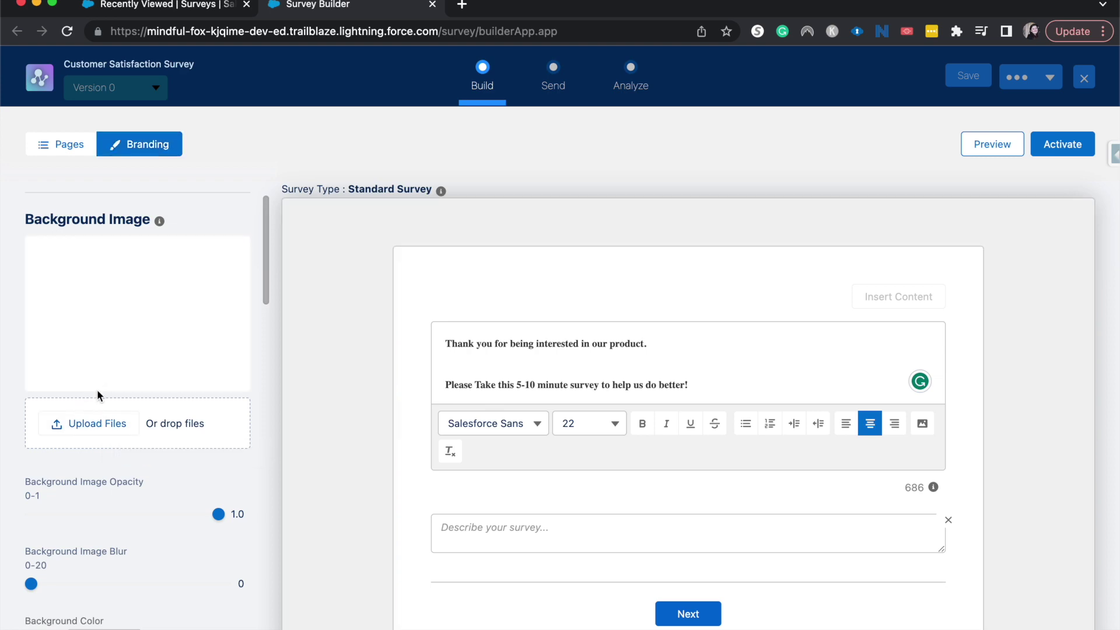
Set the survey background colour to blue #0B13FA and the background image opacity to 0.9
{"action": "scroll", "coordinate": [122, 484], "scroll_direction": "down", "scroll_amount": 3}
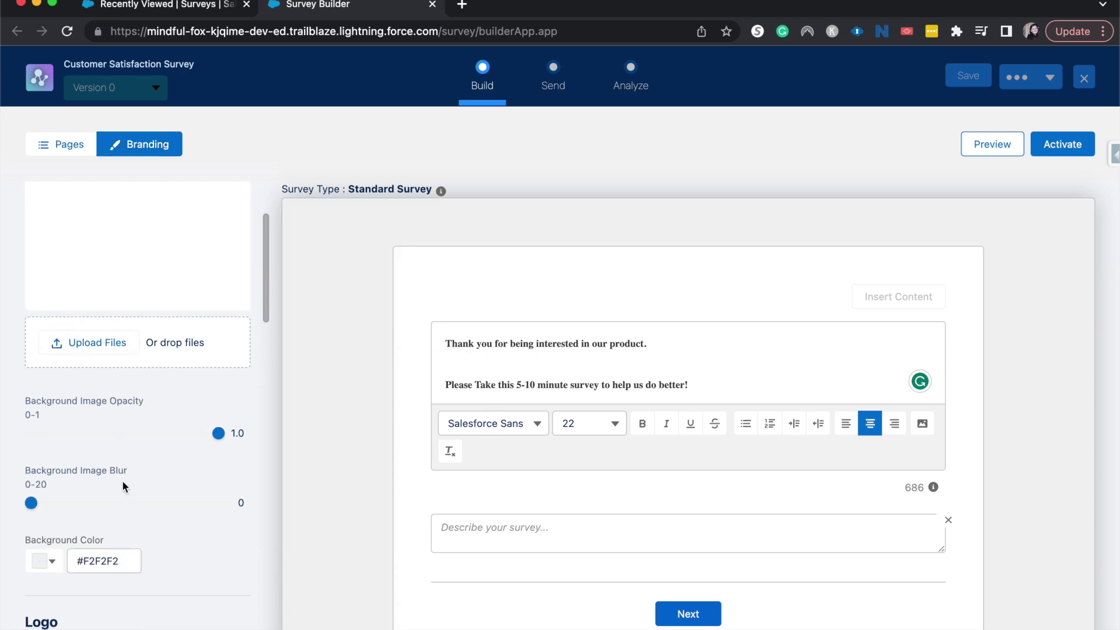
{"action": "left_click", "coordinate": [54, 562]}
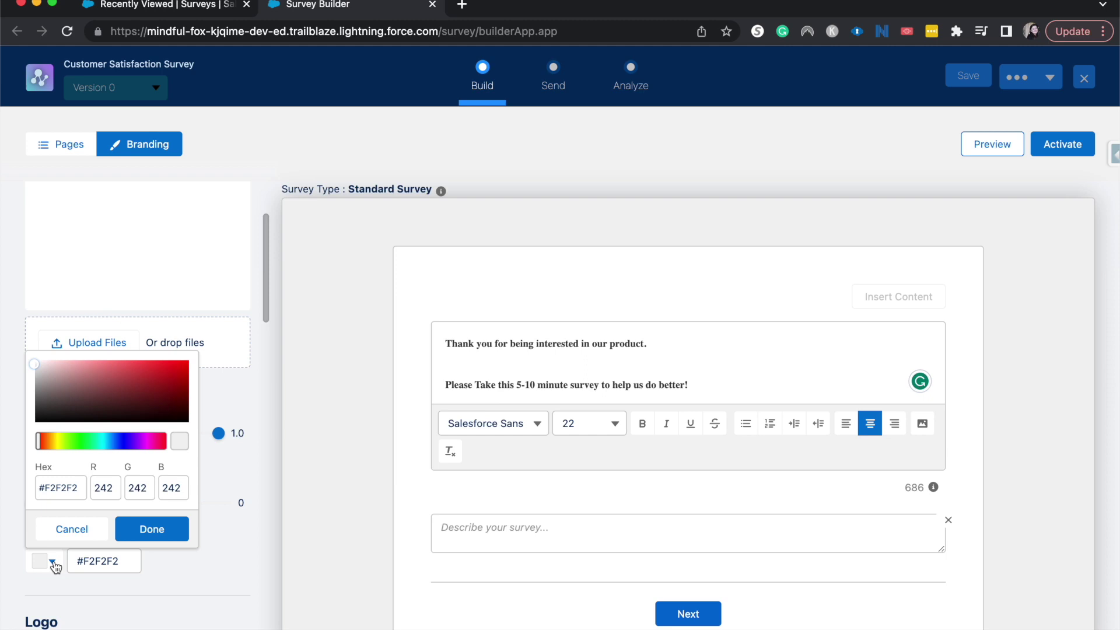
{"action": "left_click", "coordinate": [121, 443]}
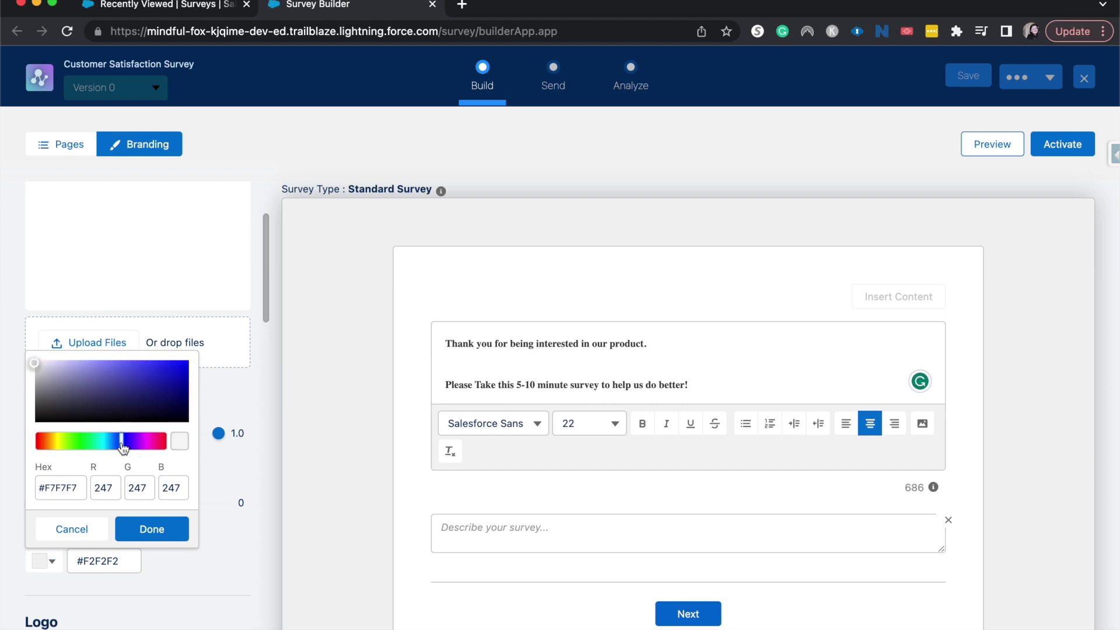
{"action": "left_click", "coordinate": [182, 365]}
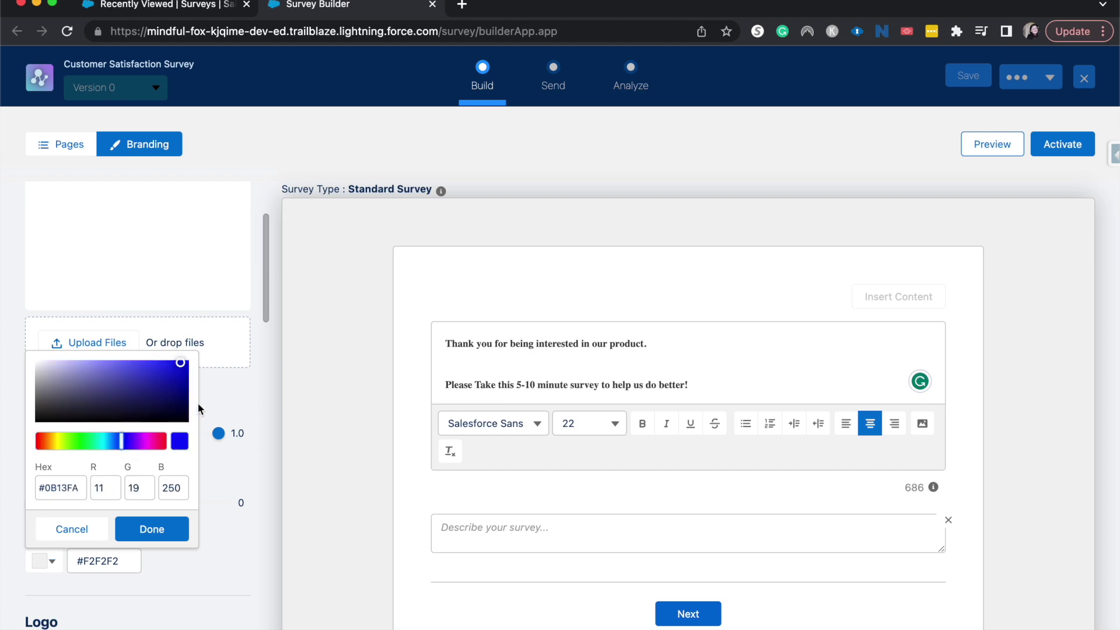
{"action": "left_click", "coordinate": [163, 531]}
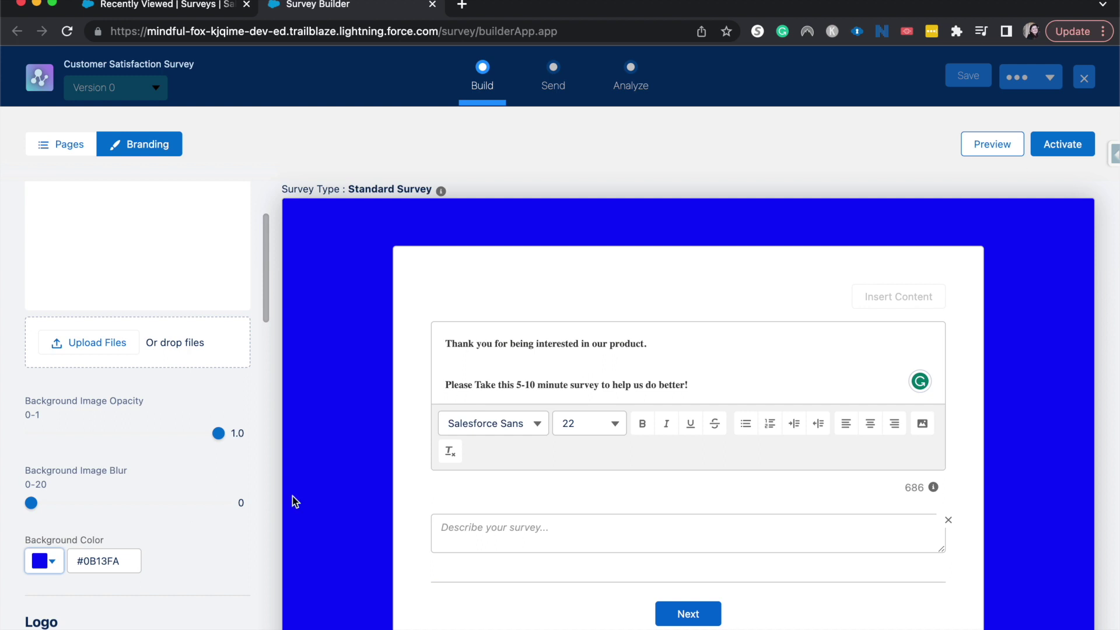
{"action": "mouse_move", "coordinate": [218, 433]}
{"action": "left_mouse_down"}
{"action": "mouse_move", "coordinate": [146, 438]}
{"action": "mouse_move", "coordinate": [211, 439]}
{"action": "left_mouse_up"}
{"action": "scroll", "coordinate": [114, 495], "scroll_direction": "down", "scroll_amount": 5}
{"action": "scroll", "coordinate": [113, 500], "scroll_direction": "down", "scroll_amount": 4}
{"action": "scroll", "coordinate": [115, 500], "scroll_direction": "down", "scroll_amount": 8}
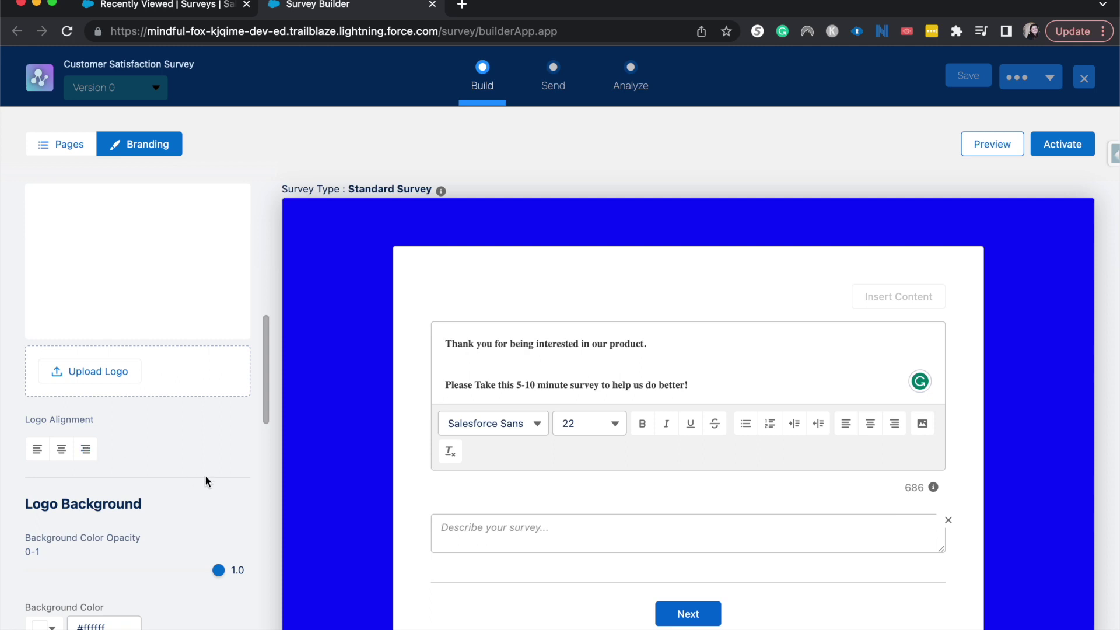
{"action": "scroll", "coordinate": [205, 475], "scroll_direction": "down", "scroll_amount": 13}
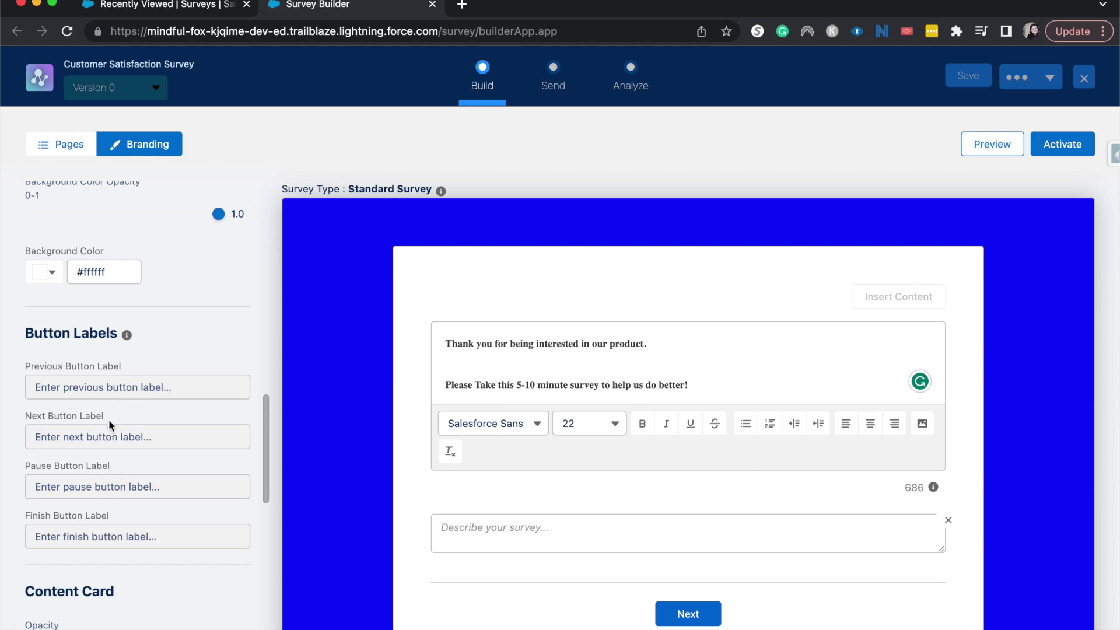
{"action": "scroll", "coordinate": [108, 419], "scroll_direction": "down", "scroll_amount": 4}
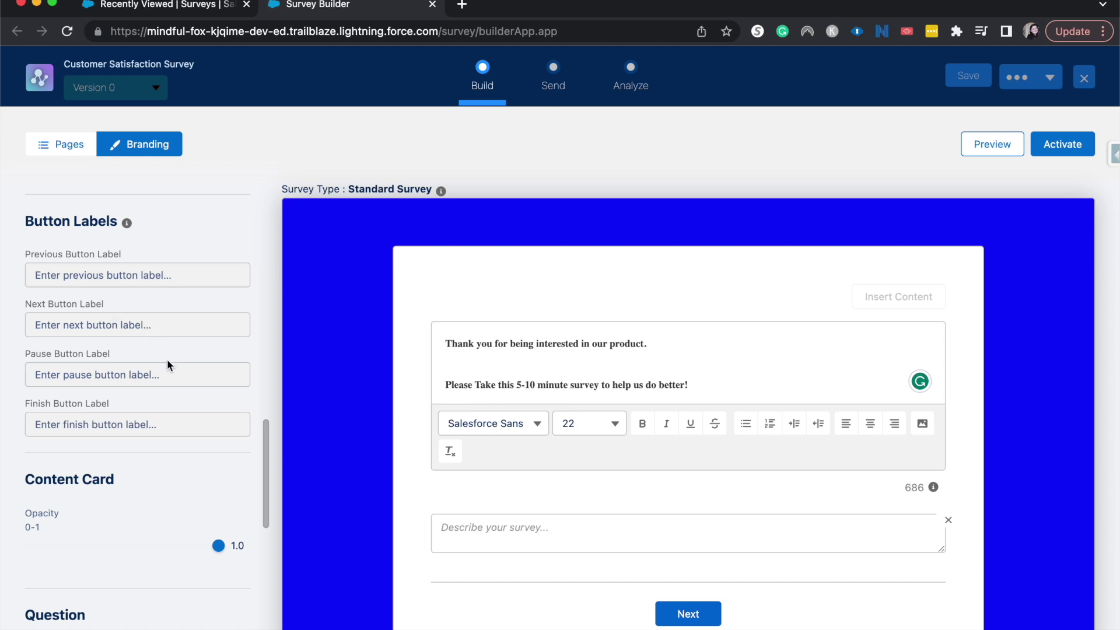
{"action": "scroll", "coordinate": [166, 359], "scroll_direction": "down", "scroll_amount": 4}
Preview red and black question text colours, then cancel without changing it
{"action": "left_click", "coordinate": [56, 438]}
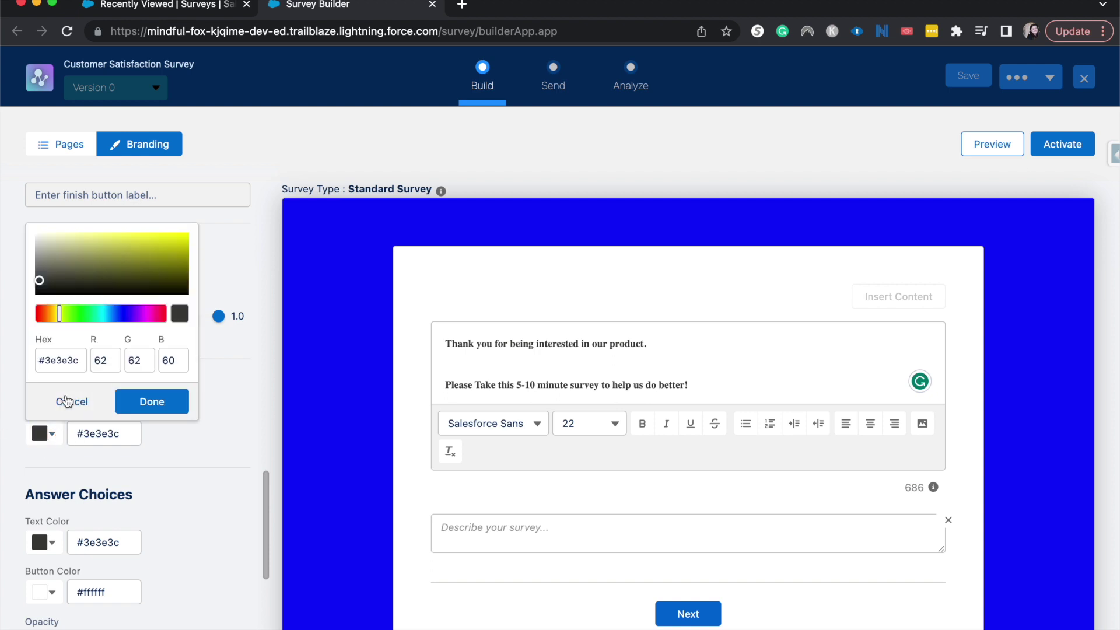
{"action": "left_click", "coordinate": [162, 316]}
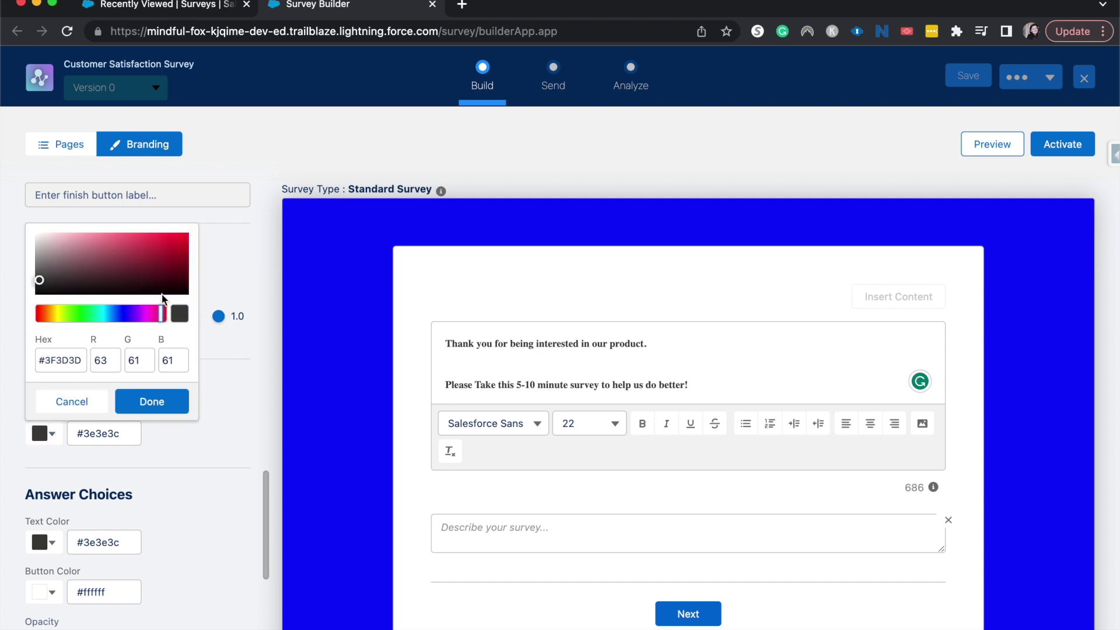
{"action": "left_click", "coordinate": [164, 248]}
{"action": "mouse_move", "coordinate": [165, 250]}
{"action": "left_mouse_down"}
{"action": "mouse_move", "coordinate": [131, 280]}
{"action": "mouse_move", "coordinate": [82, 296]}
{"action": "left_mouse_up"}
{"action": "left_click", "coordinate": [93, 407]}
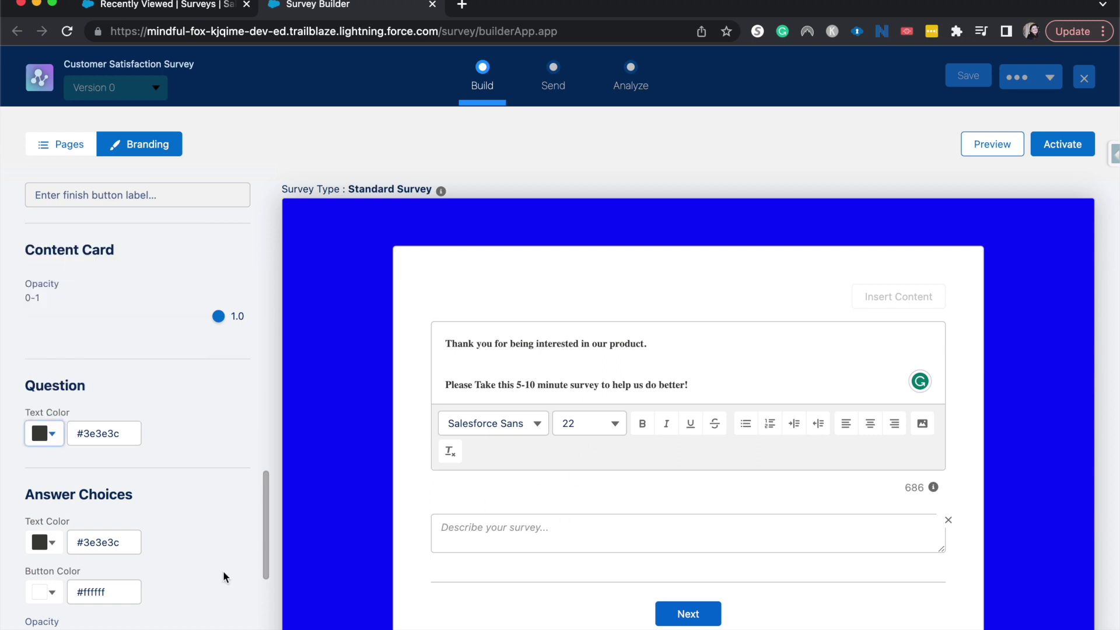
Set the Start, Next and Finish button colour to grey #A1A6AA
{"action": "scroll", "coordinate": [171, 463], "scroll_direction": "down", "scroll_amount": 4}
{"action": "scroll", "coordinate": [172, 467], "scroll_direction": "down", "scroll_amount": 3}
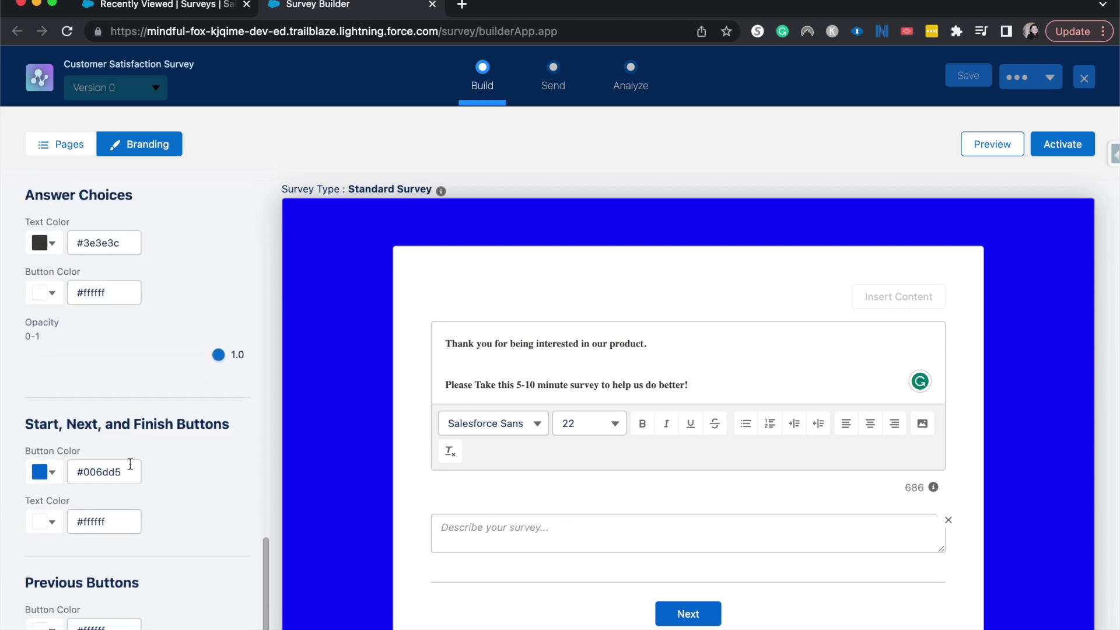
{"action": "left_click", "coordinate": [52, 477]}
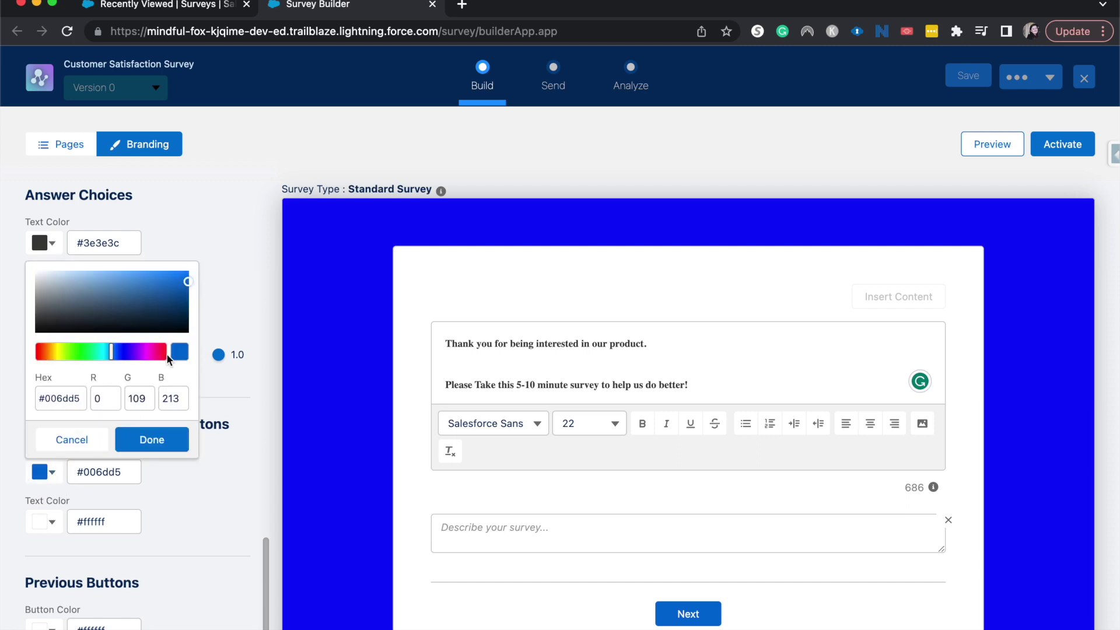
{"action": "left_click", "coordinate": [44, 293]}
{"action": "left_click", "coordinate": [157, 443]}
{"action": "scroll", "coordinate": [391, 442], "scroll_direction": "down", "scroll_amount": 3}
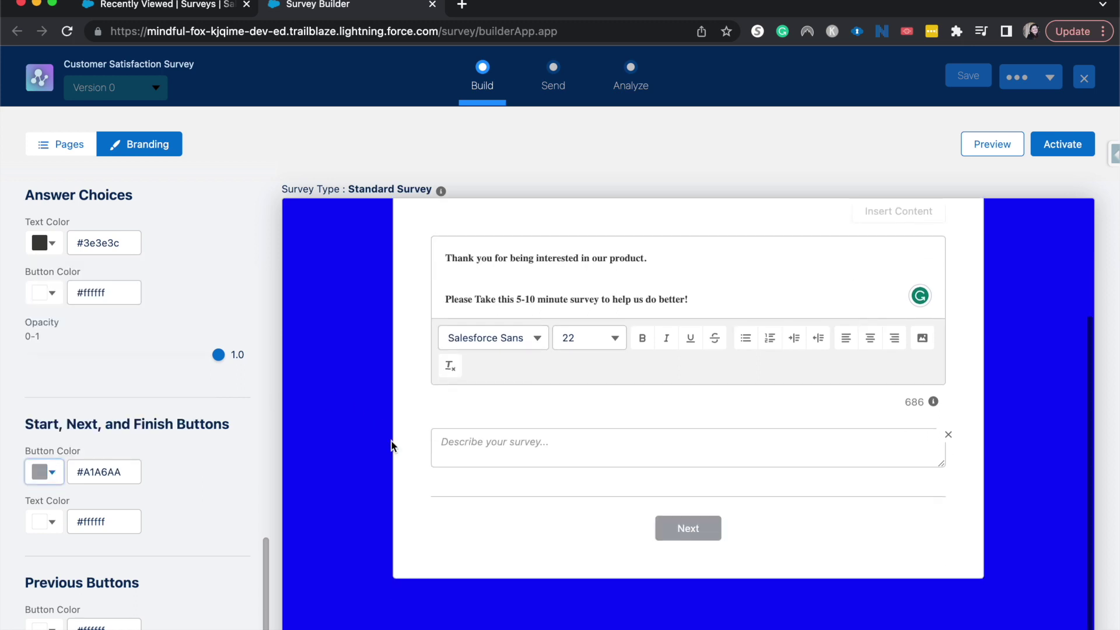
{"action": "scroll", "coordinate": [181, 492], "scroll_direction": "down", "scroll_amount": 3}
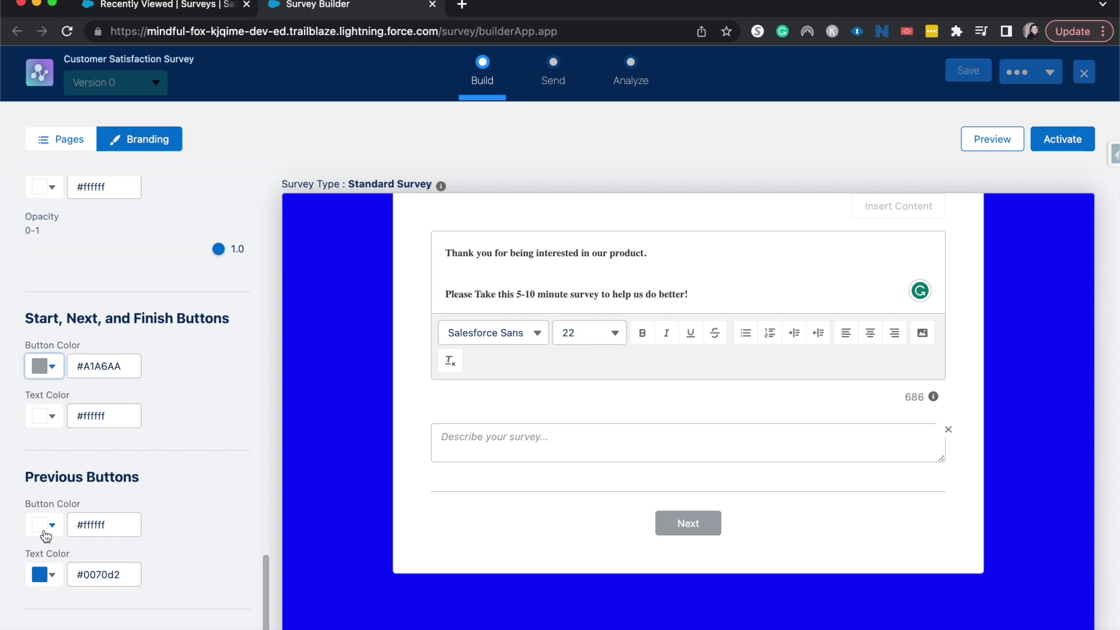
{"action": "scroll", "coordinate": [87, 417], "scroll_direction": "up", "scroll_amount": 1}
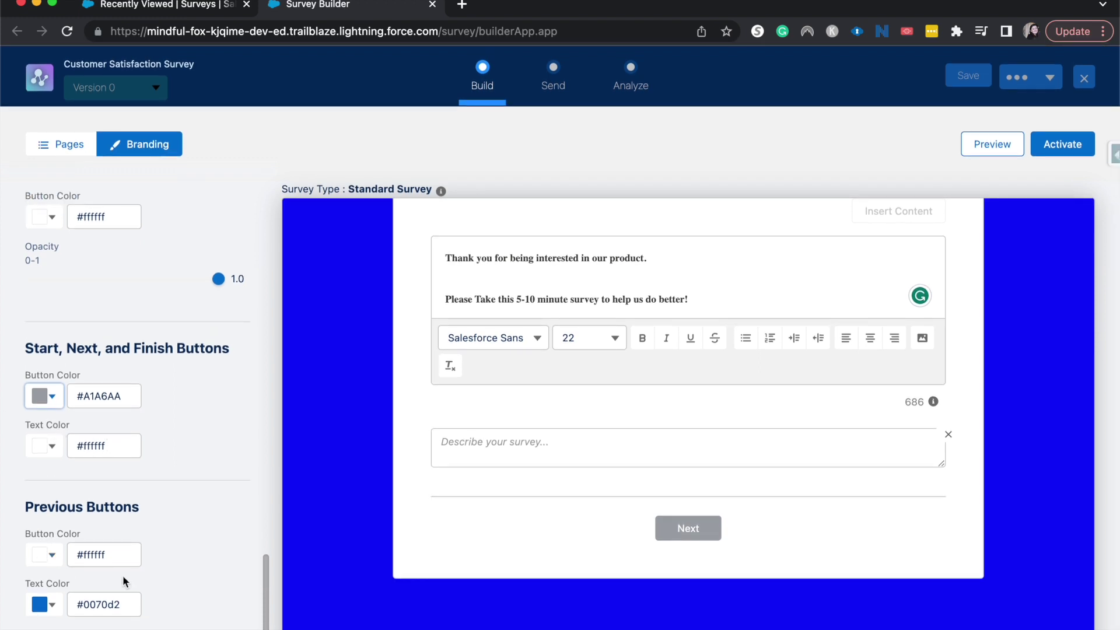
{"action": "scroll", "coordinate": [173, 363], "scroll_direction": "up", "scroll_amount": 10}
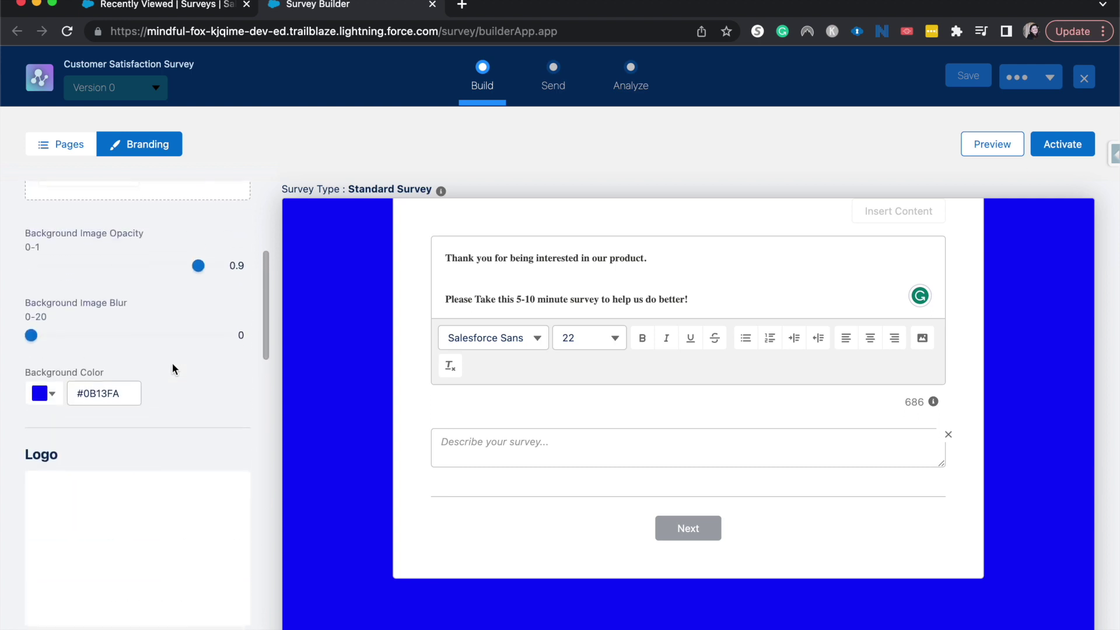
{"action": "scroll", "coordinate": [172, 364], "scroll_direction": "up", "scroll_amount": 10}
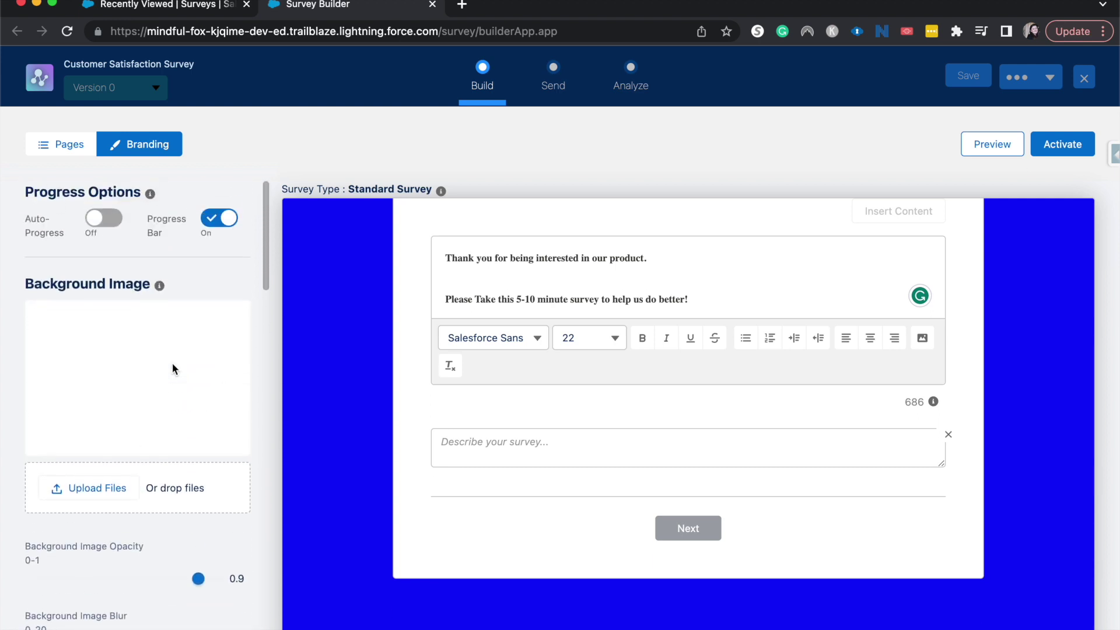